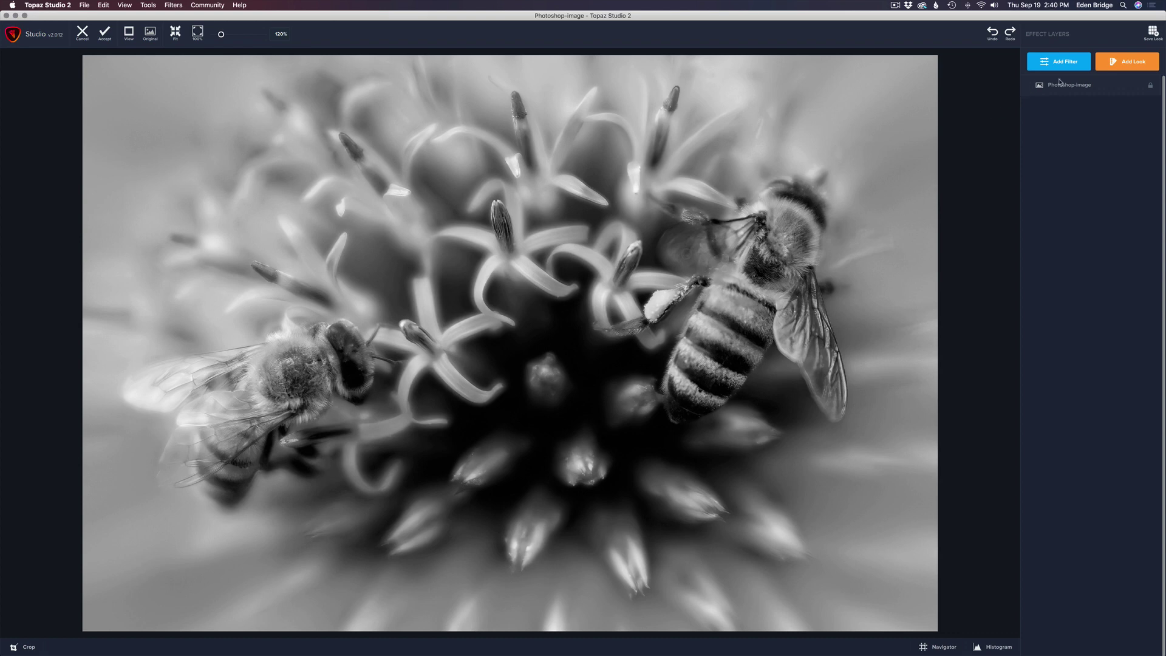
Add a Film Grain effect layer from the Creative filters (default Strength 0.10, Size 2.00, Gray noise).
{"action": "left_click", "coordinate": [1070, 63]}
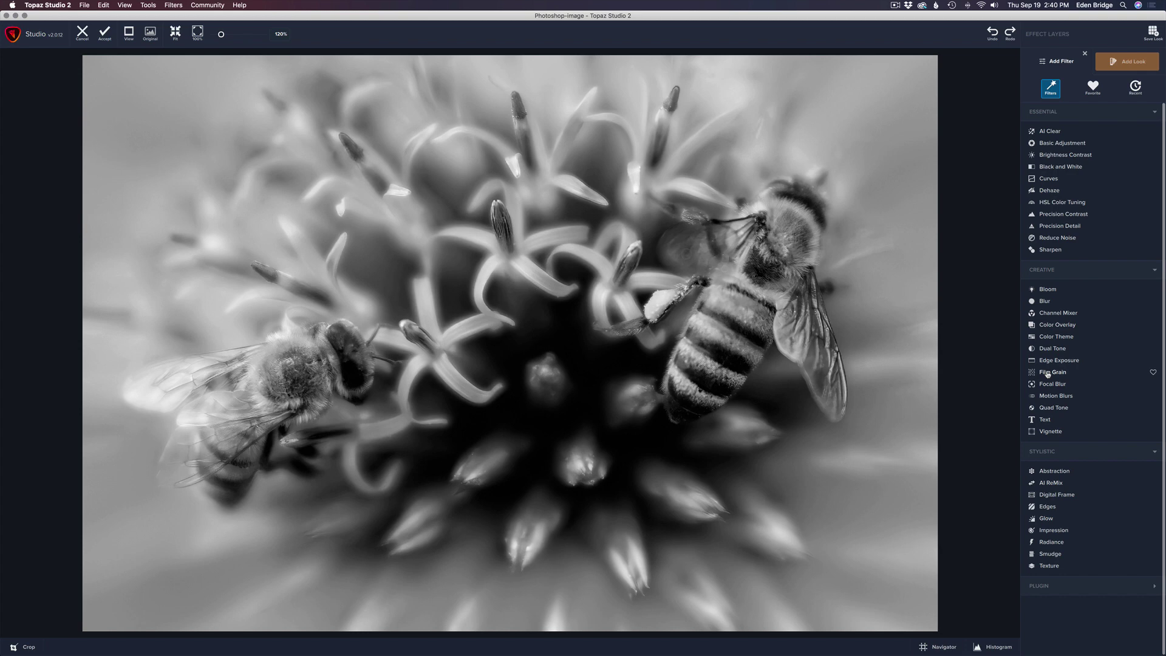
{"action": "left_click", "coordinate": [1048, 374]}
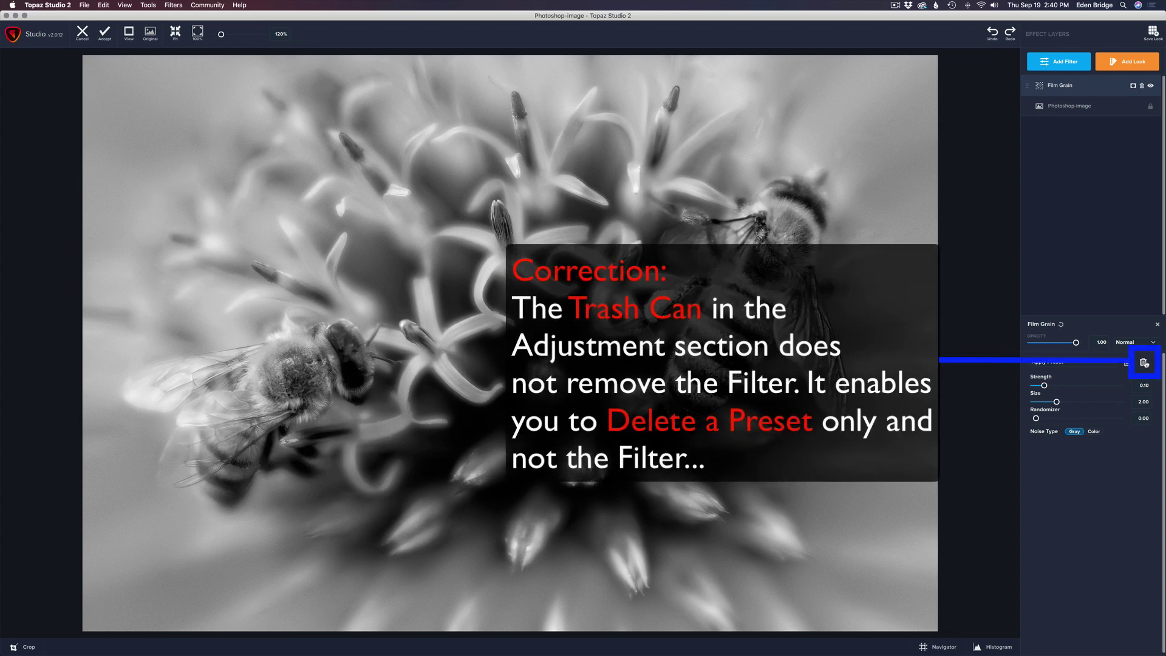
Try the Extreme Grain preset and a much lighter one, comparing the right bee against the original.
{"action": "left_click", "coordinate": [1111, 363]}
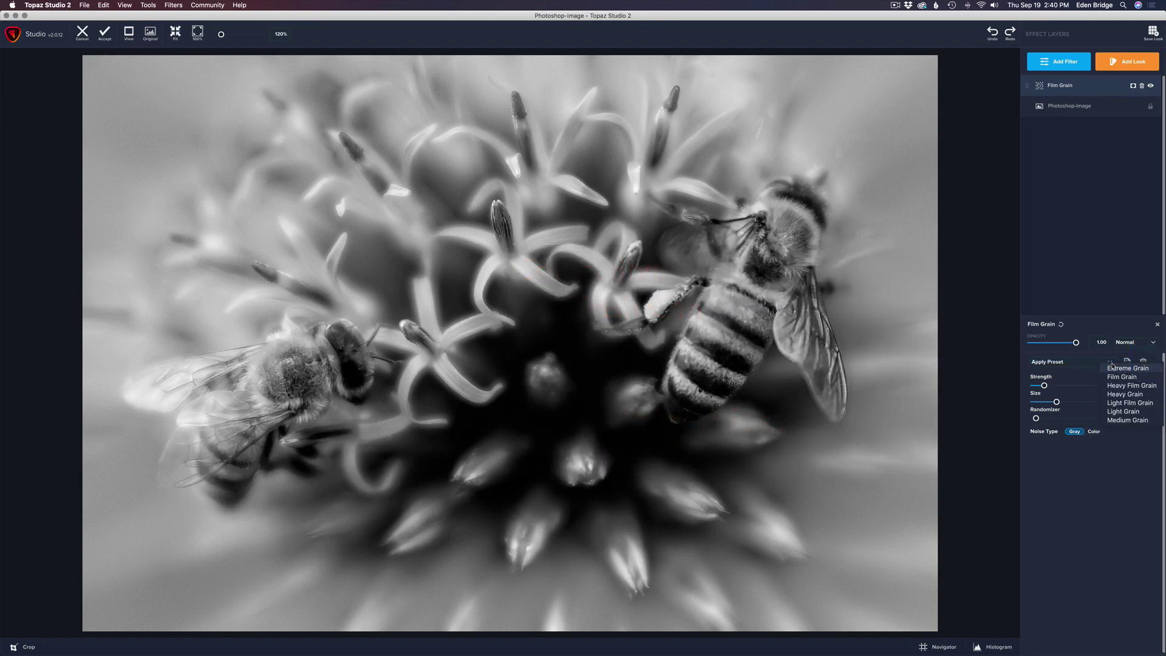
{"action": "left_click", "coordinate": [1115, 368]}
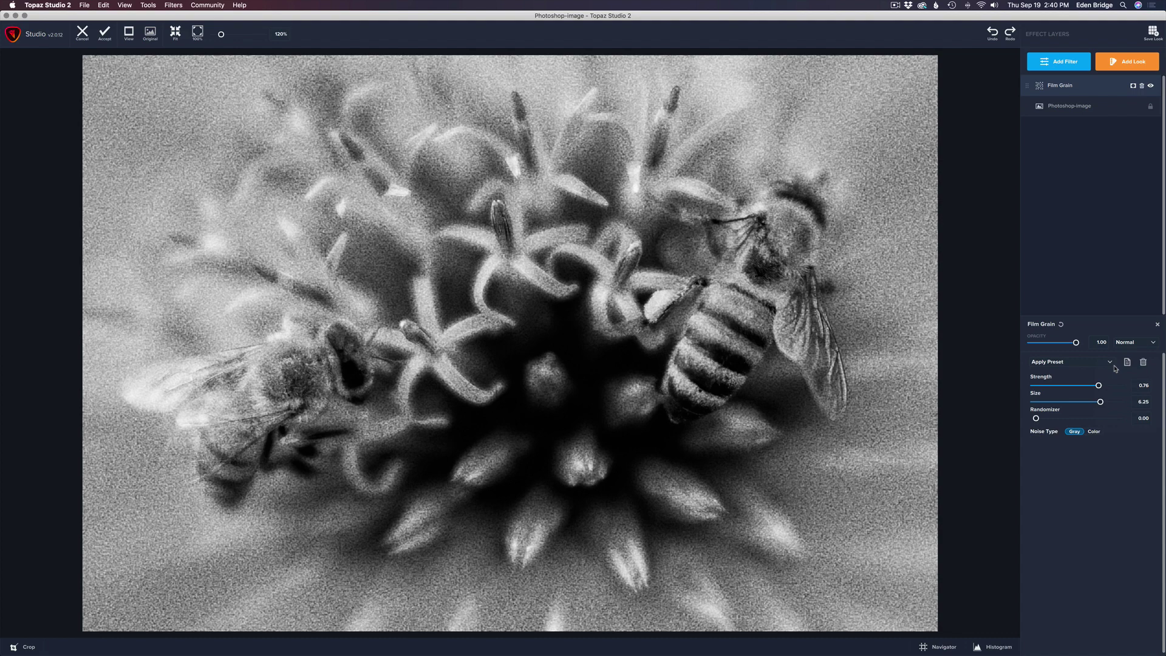
{"action": "left_click", "coordinate": [1111, 363]}
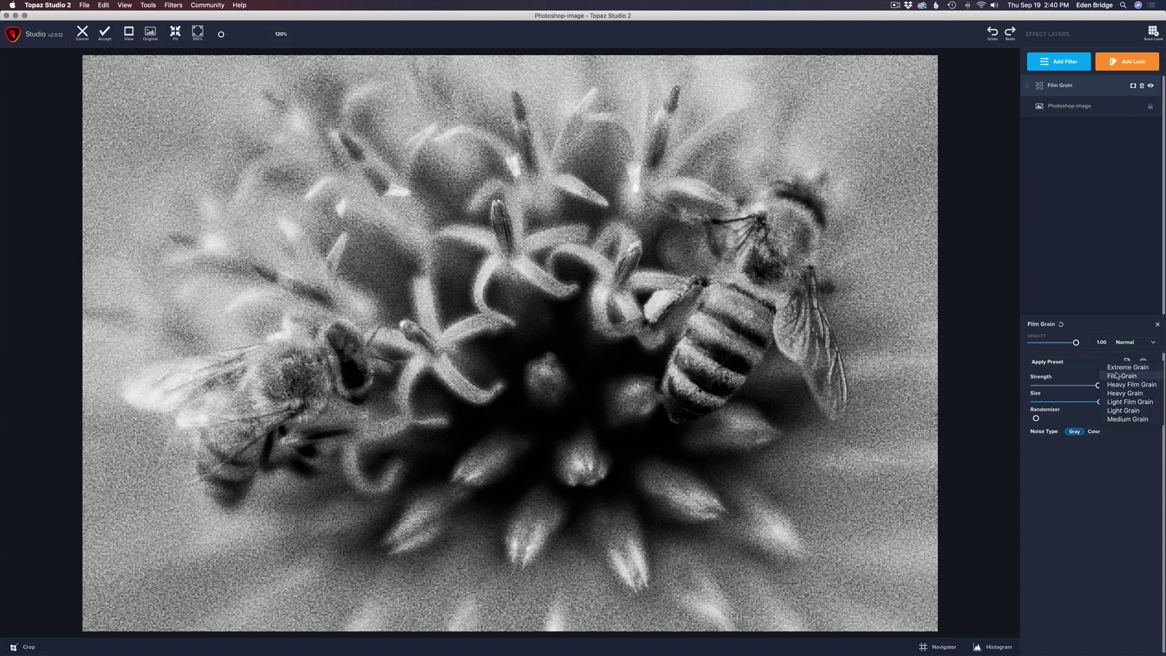
{"action": "left_click", "coordinate": [1117, 375]}
{"action": "scroll", "coordinate": [786, 283], "scroll_direction": "up", "scroll_amount": 5}
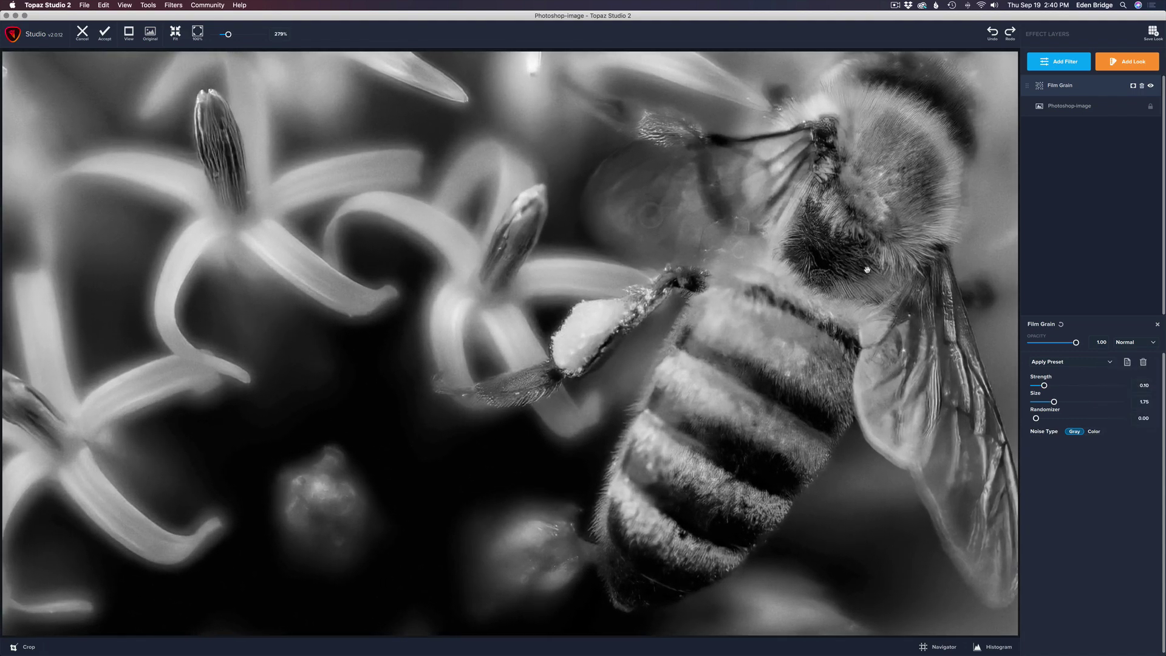
{"action": "left_click_drag", "start_coordinate": [485, 276], "coordinate": [469, 287]}
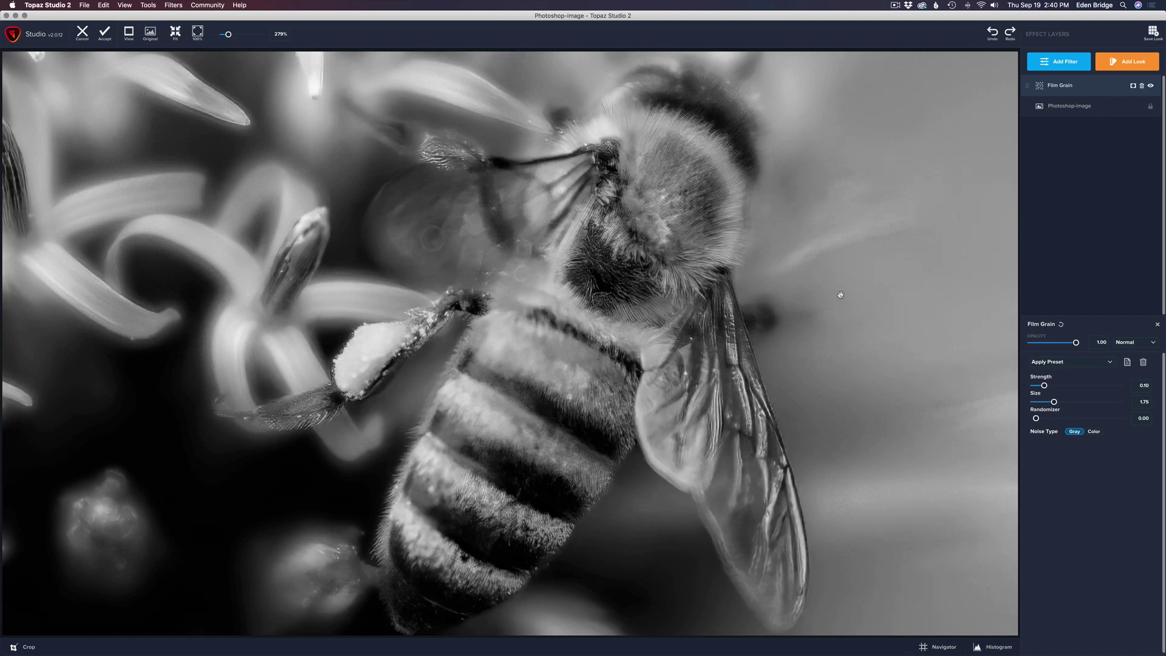
{"action": "left_click", "coordinate": [840, 295]}
Try Heavy Film Grain, then settle on Medium Grain at Strength 0.25 and Size 3.81.
{"action": "left_click", "coordinate": [1108, 363]}
{"action": "left_click", "coordinate": [1120, 385]}
{"action": "left_click", "coordinate": [1110, 362]}
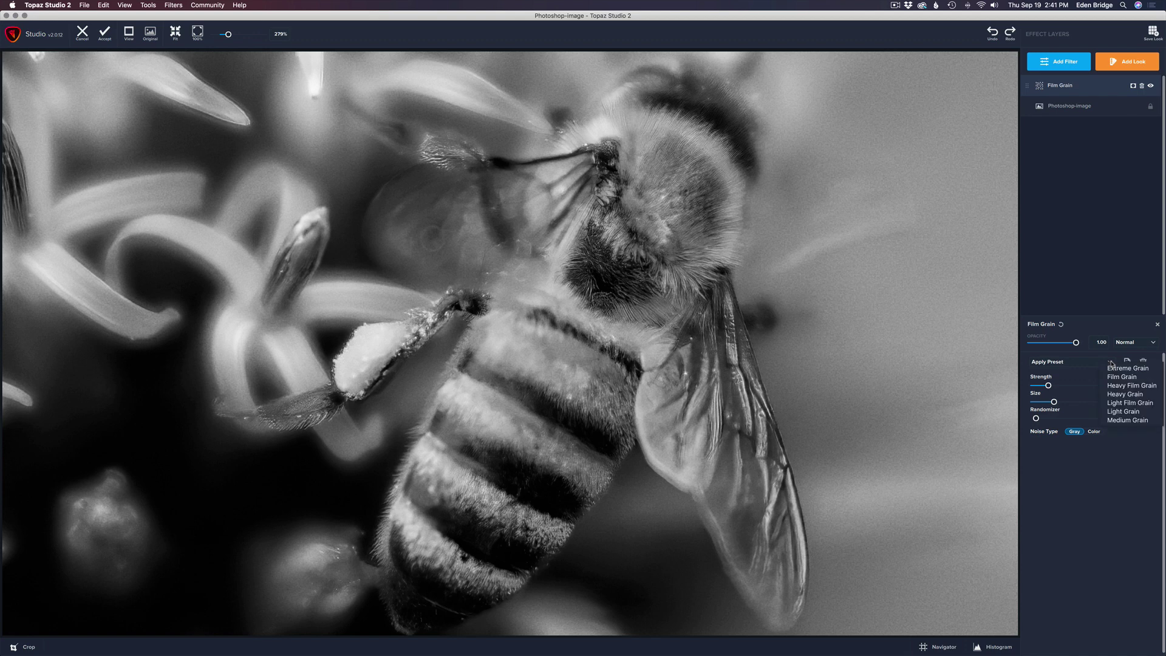
{"action": "left_click", "coordinate": [1122, 420]}
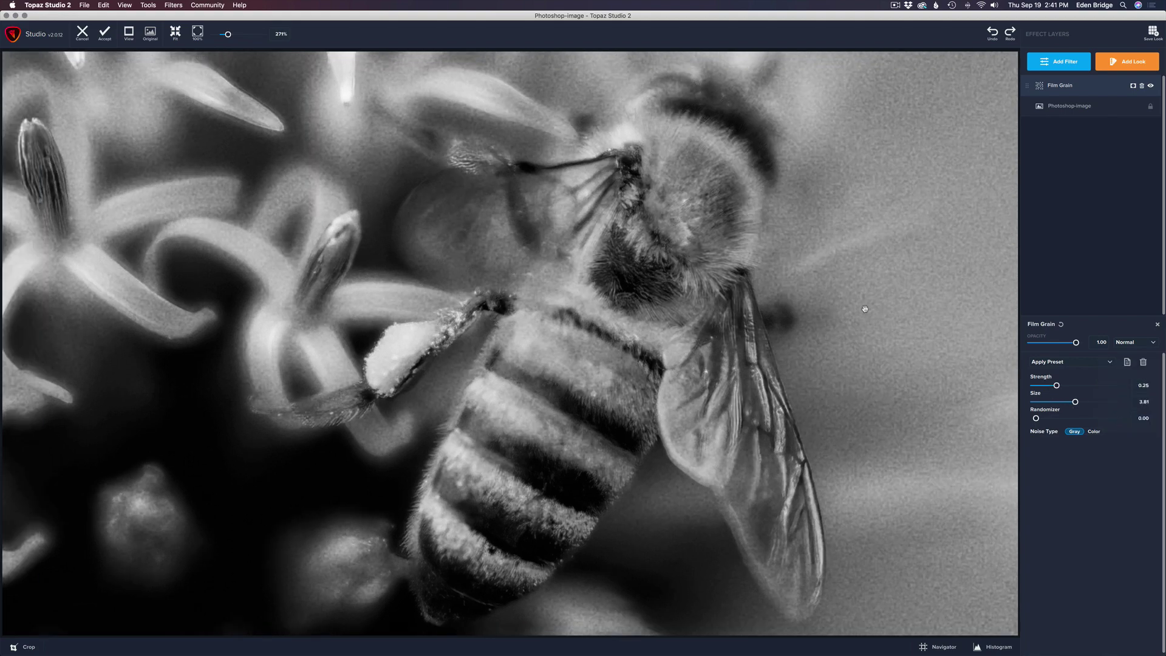
{"action": "scroll", "coordinate": [864, 309], "scroll_direction": "down", "scroll_amount": 10}
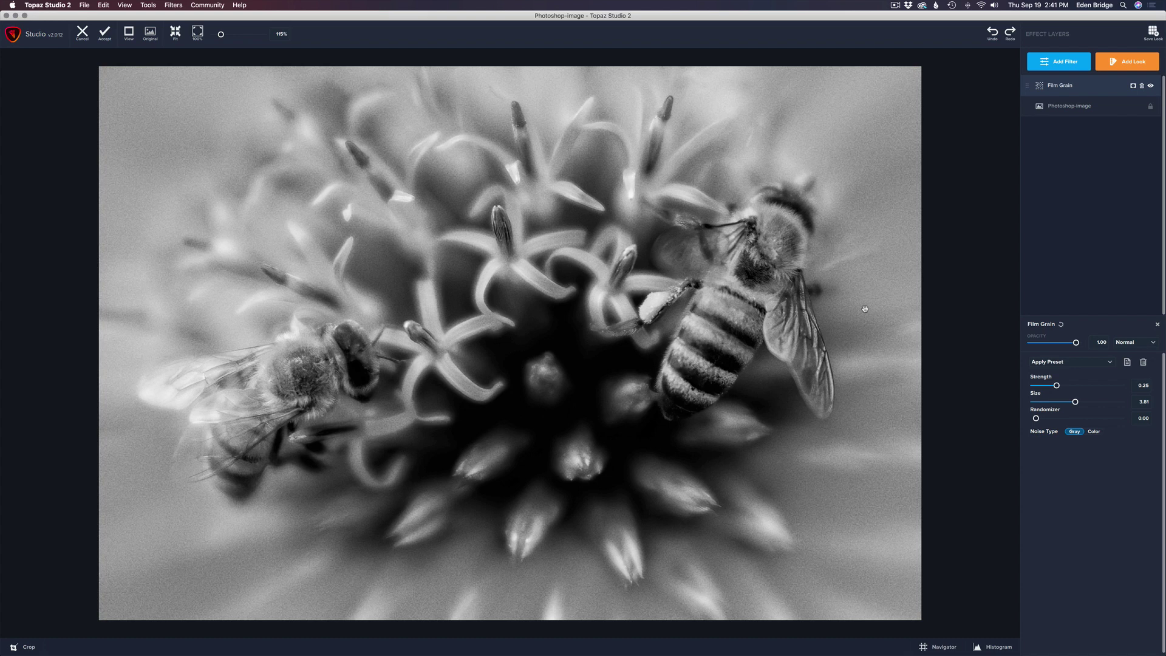
Reset Film Grain to defaults, then set Strength 0.53 and Size 1.38 while viewing the right bee.
{"action": "left_click", "coordinate": [1061, 326]}
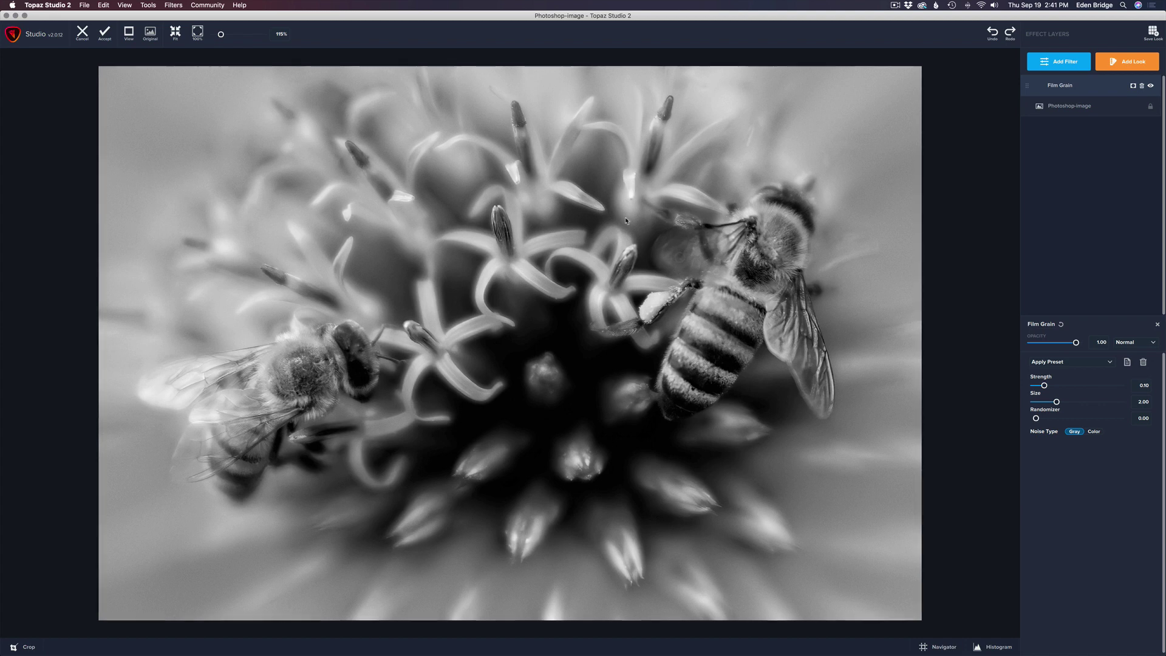
{"action": "scroll", "coordinate": [645, 227], "scroll_direction": "up", "scroll_amount": 5}
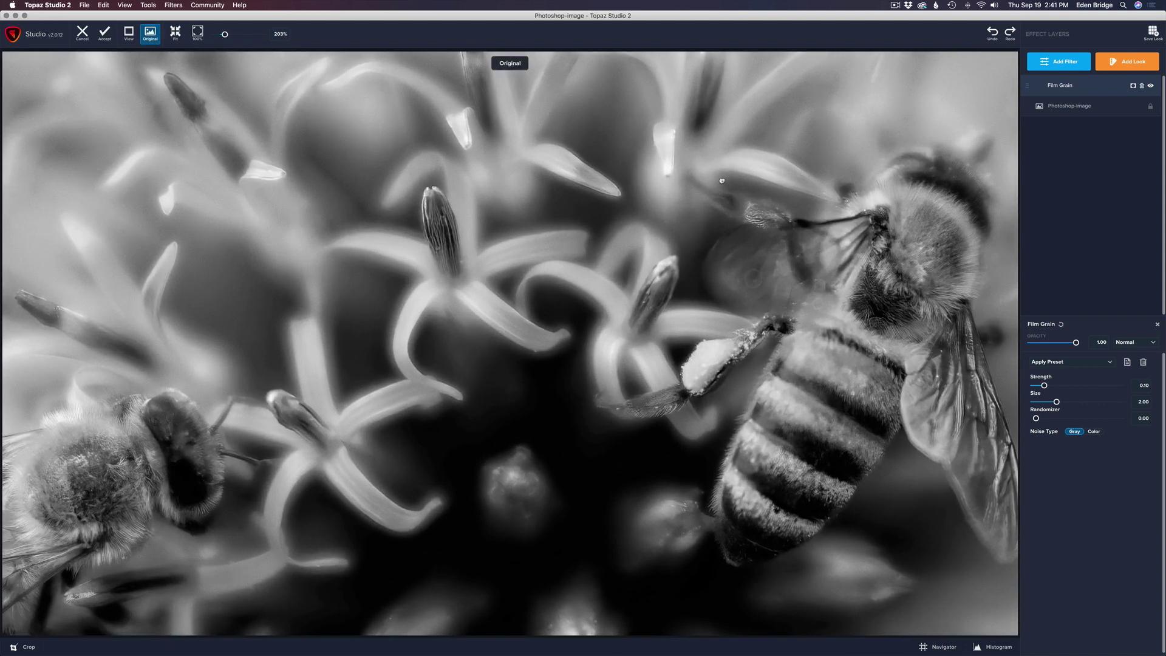
{"action": "left_click_drag", "start_coordinate": [668, 242], "coordinate": [517, 344]}
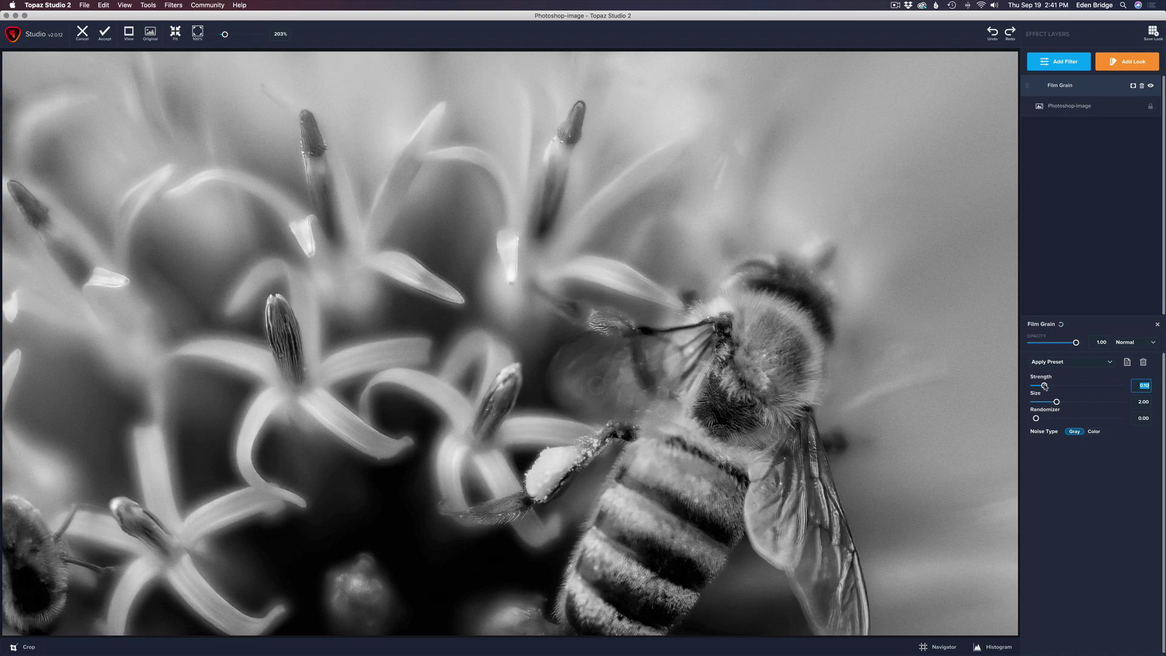
{"action": "left_click_drag", "start_coordinate": [1045, 385], "coordinate": [1081, 391]}
{"action": "mouse_move", "coordinate": [1057, 403]}
{"action": "left_mouse_down"}
{"action": "mouse_move", "coordinate": [1121, 405]}
{"action": "mouse_move", "coordinate": [1034, 405]}
{"action": "mouse_move", "coordinate": [1051, 404]}
{"action": "left_mouse_up"}
Move the Film Grain Randomizer slider up to 0.22, keeping Strength 0.53 and Size 1.38.
{"action": "left_click_drag", "start_coordinate": [1037, 419], "coordinate": [1037, 419]}
{"action": "mouse_move", "coordinate": [1039, 418]}
{"action": "left_mouse_down"}
{"action": "mouse_move", "coordinate": [1100, 419]}
{"action": "mouse_move", "coordinate": [1055, 418]}
{"action": "left_mouse_up"}
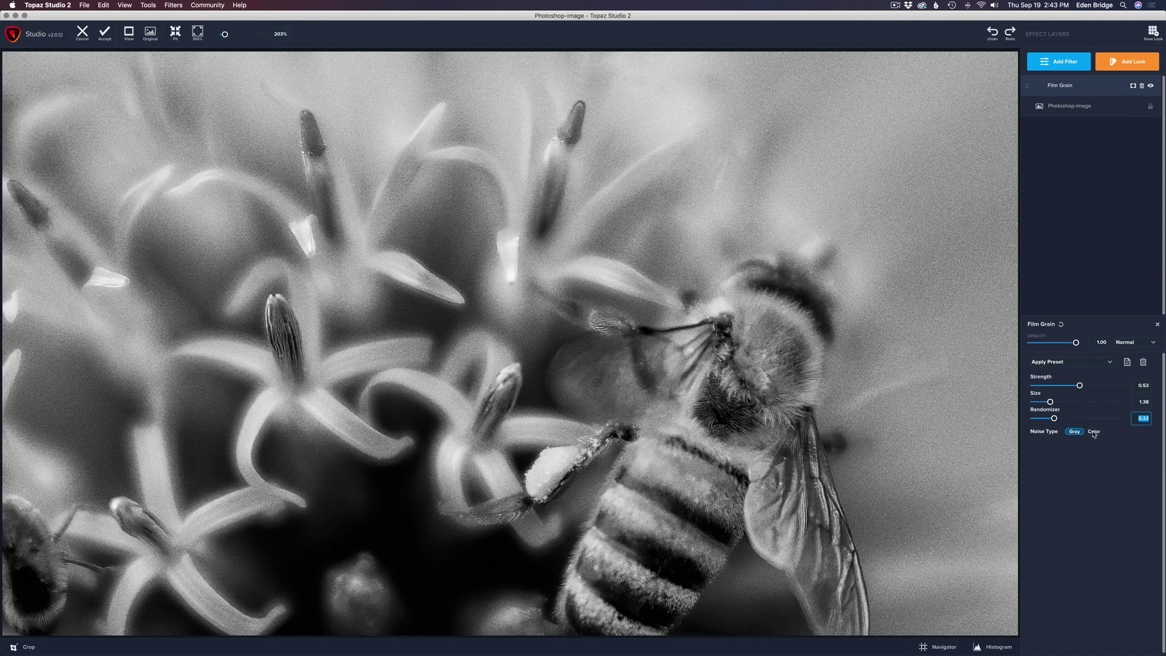
{"action": "left_click", "coordinate": [1093, 431]}
{"action": "scroll", "coordinate": [886, 287], "scroll_direction": "up", "scroll_amount": 10}
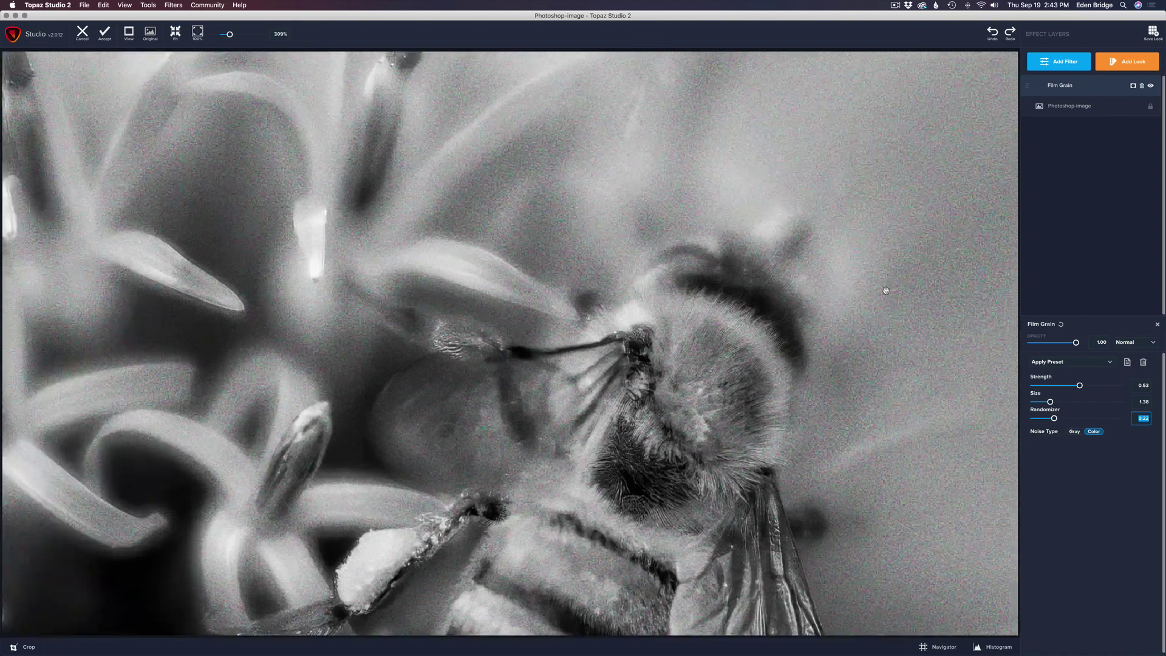
{"action": "scroll", "coordinate": [885, 293], "scroll_direction": "up", "scroll_amount": 3}
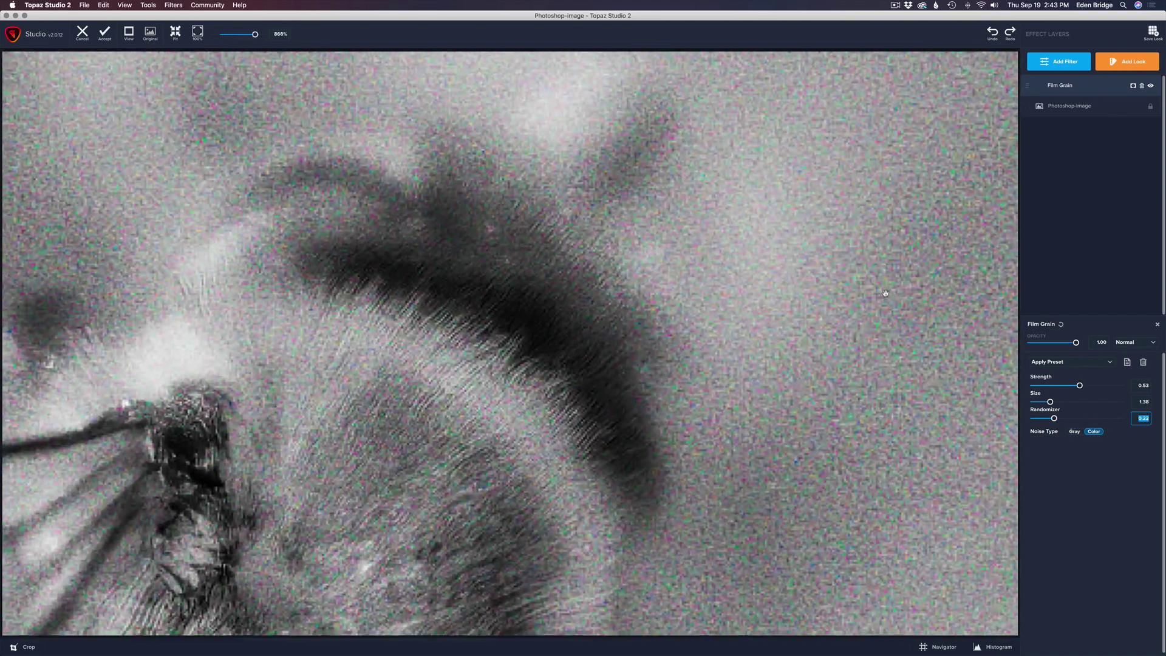
{"action": "left_click", "coordinate": [1074, 432]}
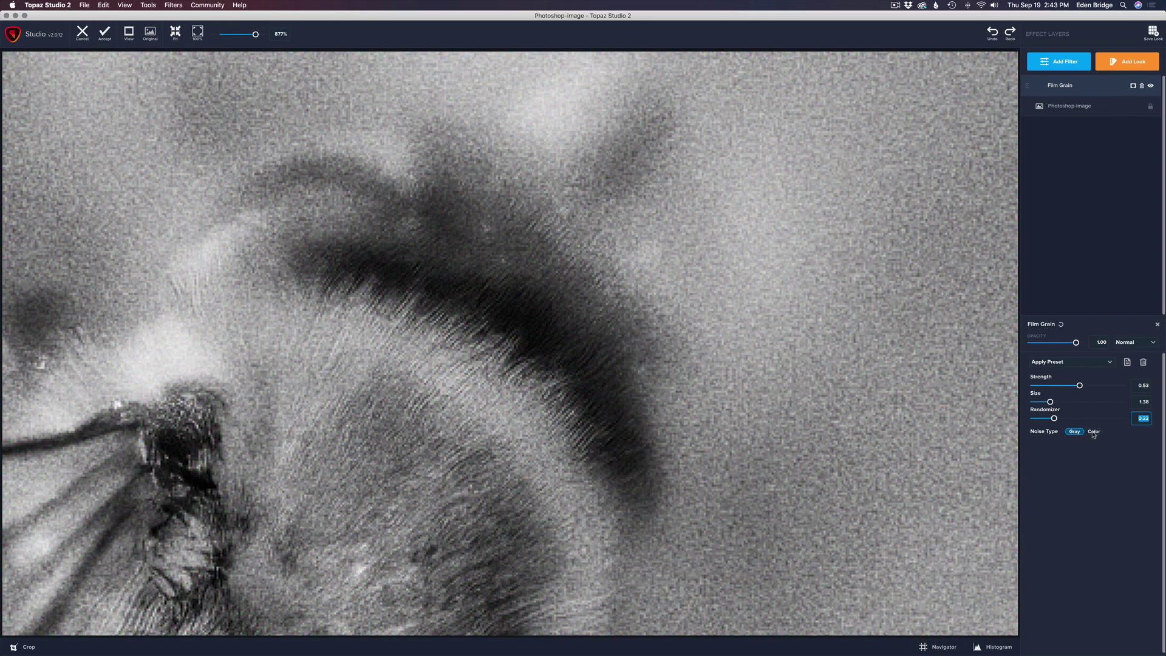
{"action": "left_click", "coordinate": [1094, 432]}
{"action": "scroll", "coordinate": [884, 381], "scroll_direction": "down", "scroll_amount": 3}
{"action": "scroll", "coordinate": [883, 382], "scroll_direction": "down", "scroll_amount": 10}
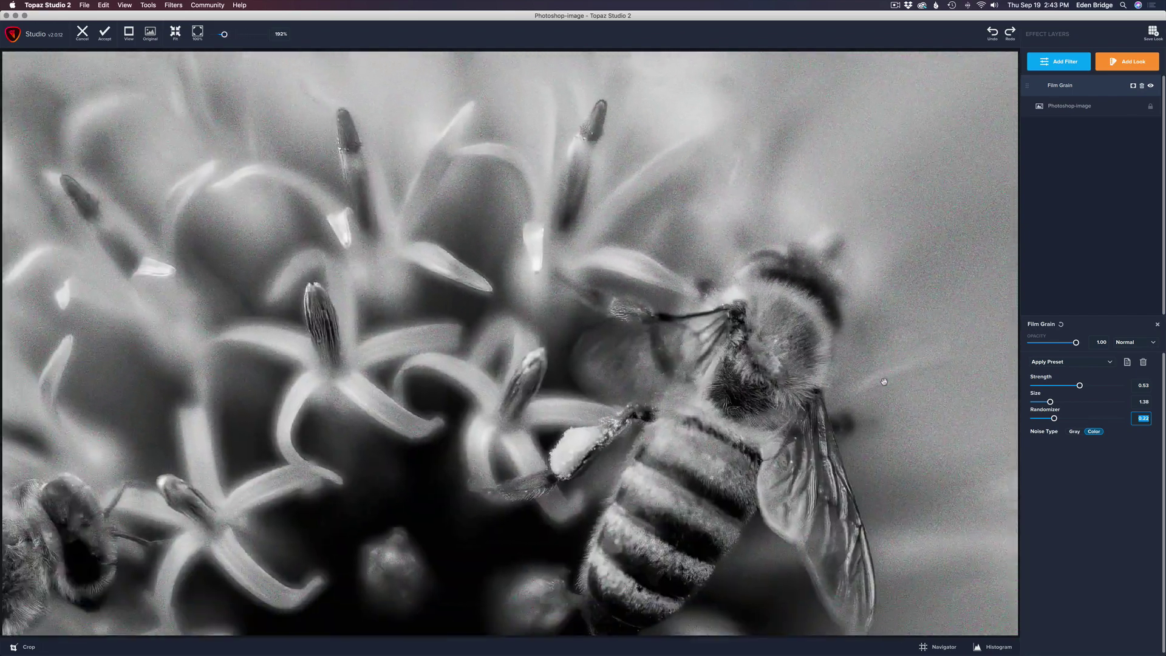
{"action": "scroll", "coordinate": [883, 382], "scroll_direction": "down", "scroll_amount": 3}
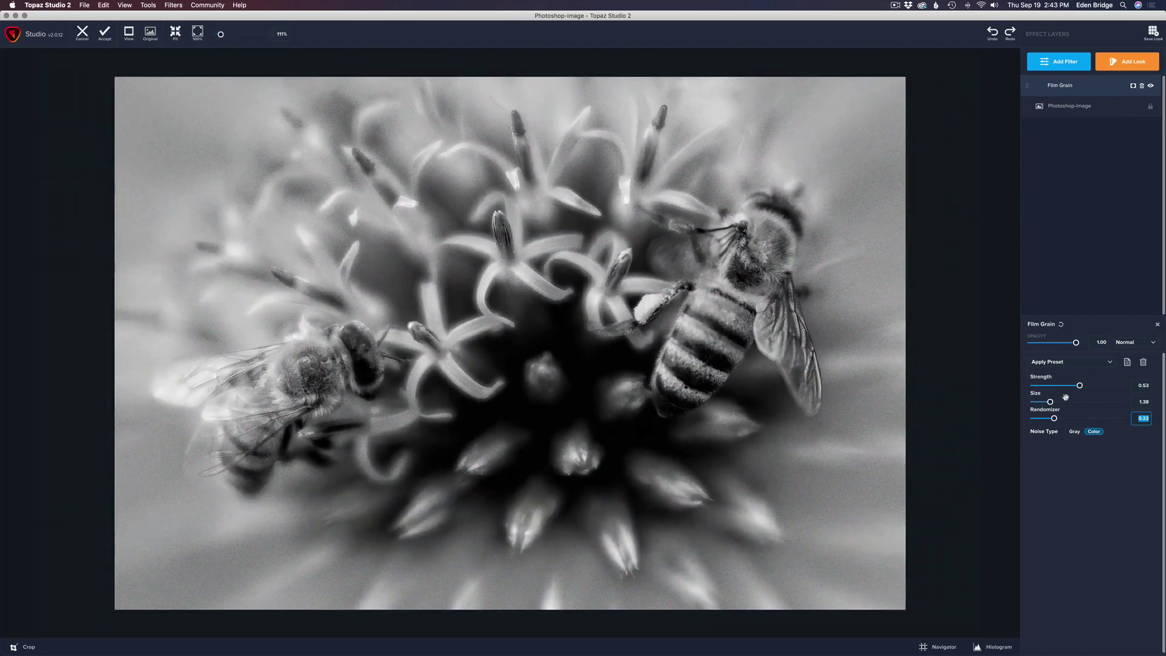
{"action": "left_click", "coordinate": [1074, 432]}
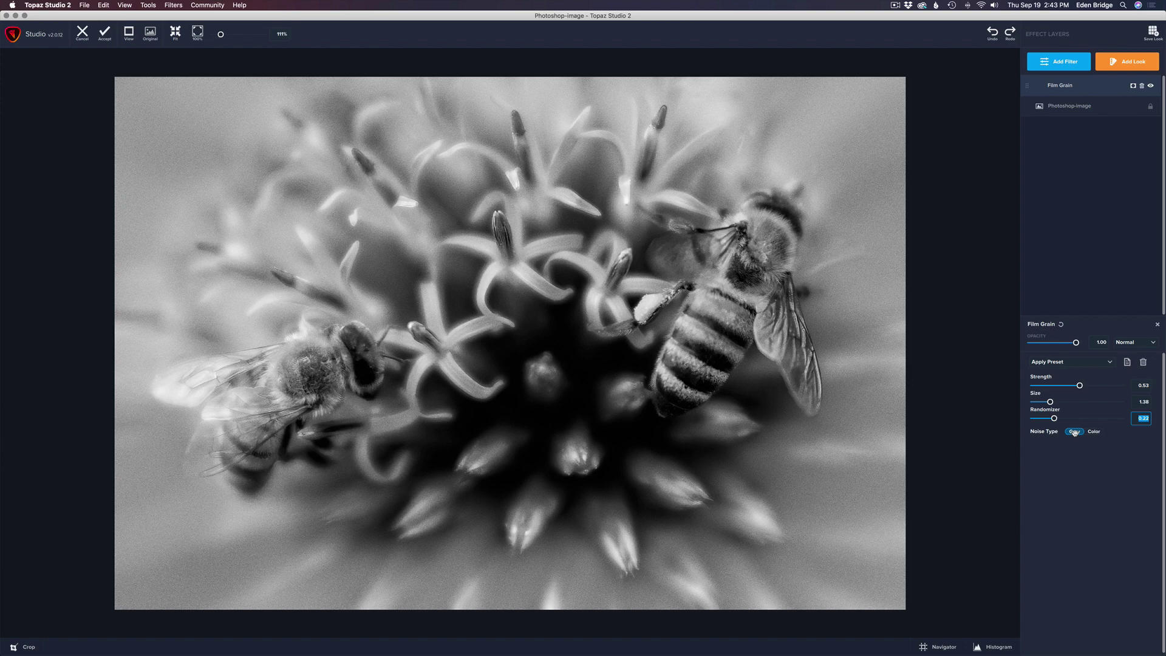